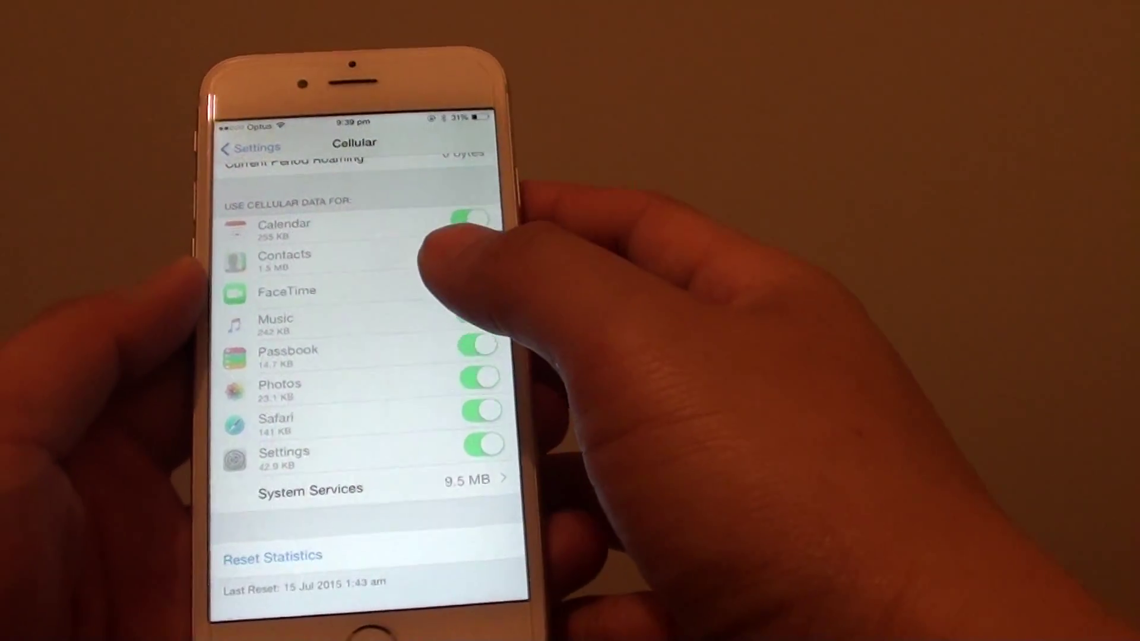
pyautogui.scroll(5, 375, 375)
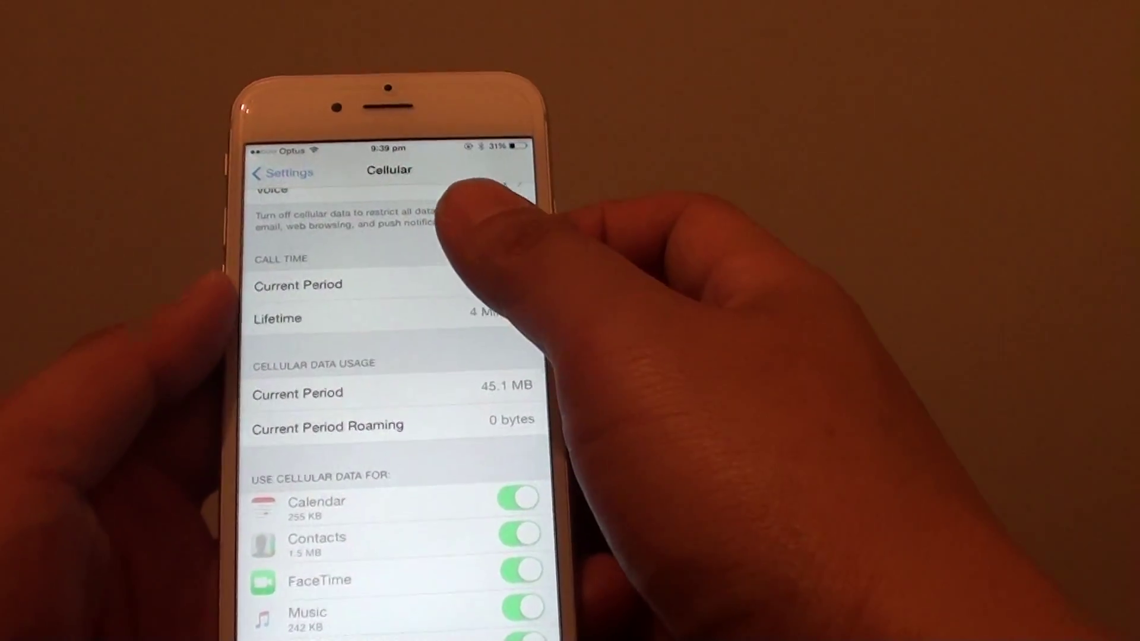
pyautogui.scroll(2, 463, 232)
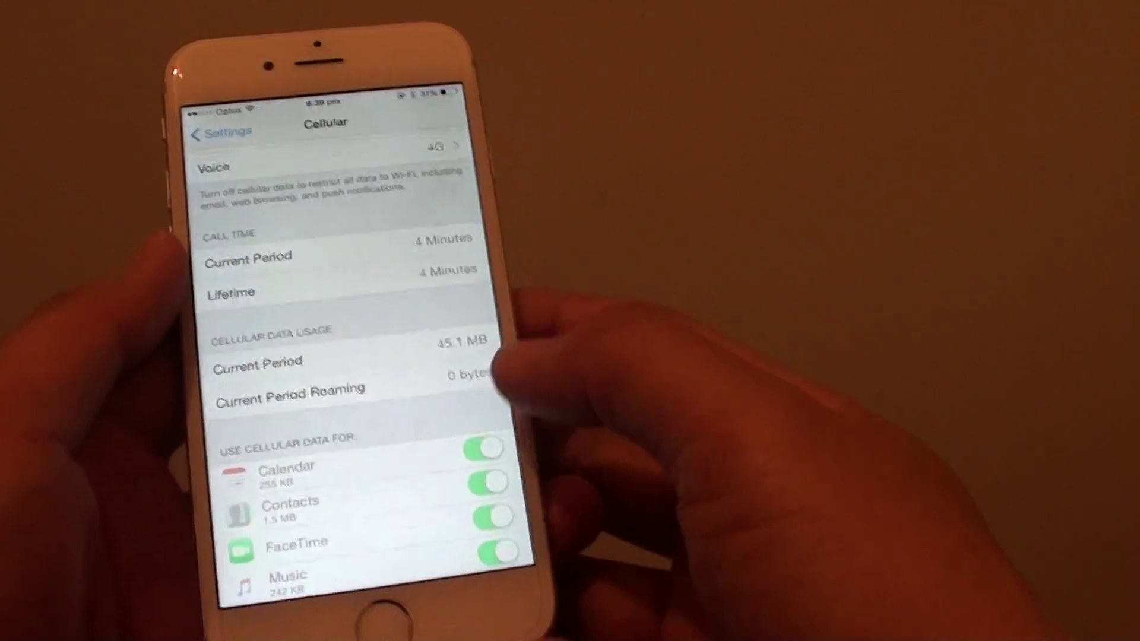
pyautogui.scroll(-1, 423, 423)
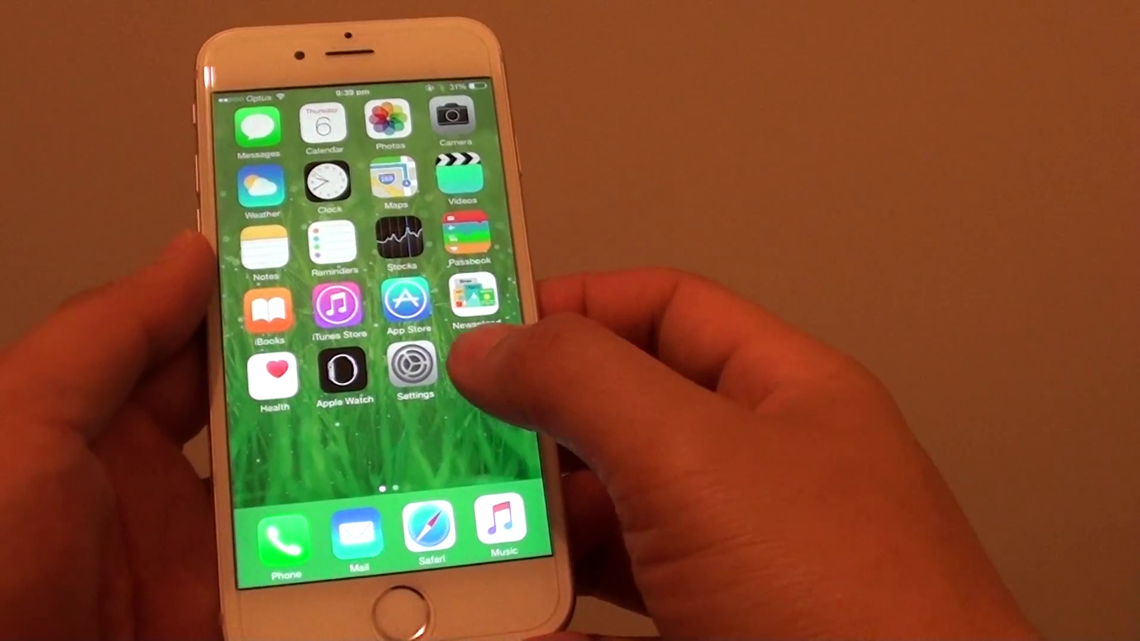
# Step: Launch Settings and go to the Cellular page showing 45.1 MB usage
pyautogui.click(431, 383)
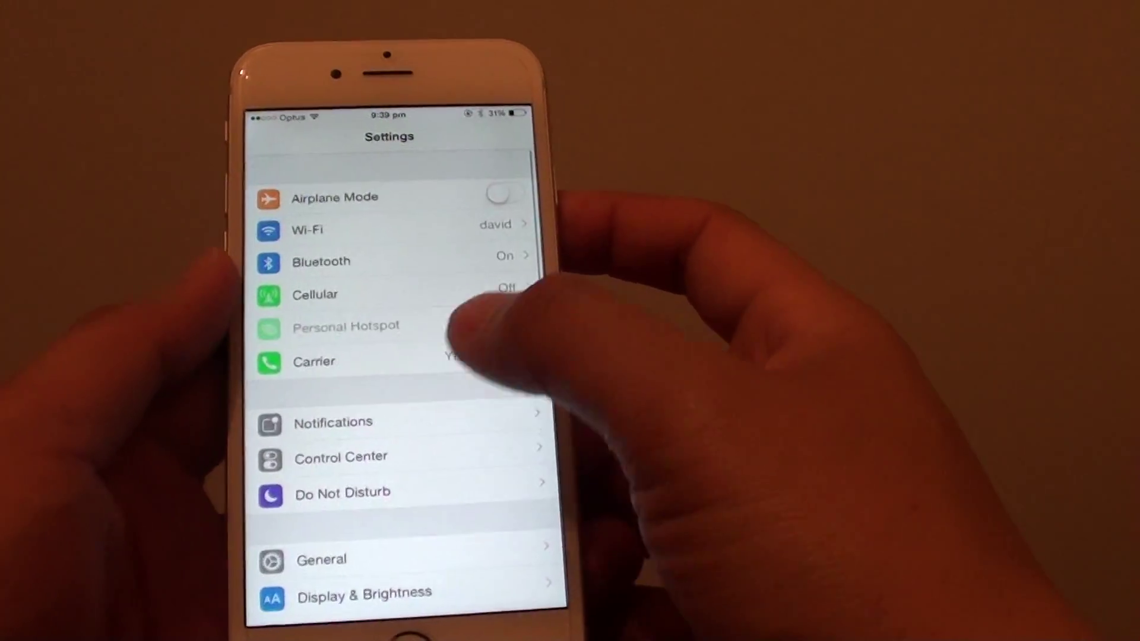
pyautogui.click(374, 294)
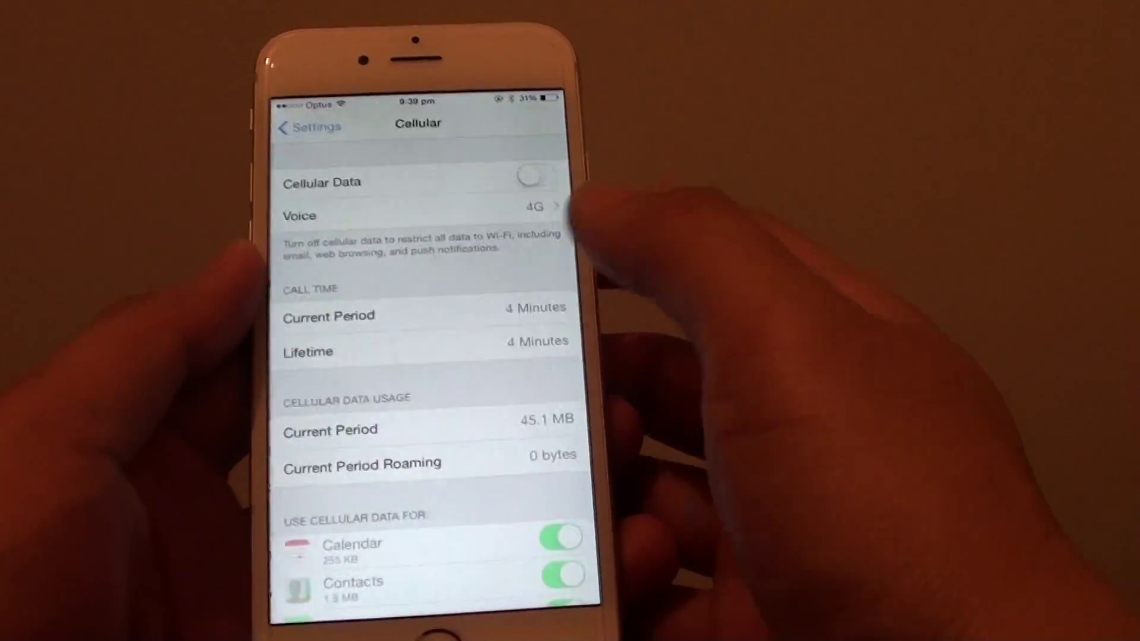
pyautogui.scroll(-3, 446, 357)
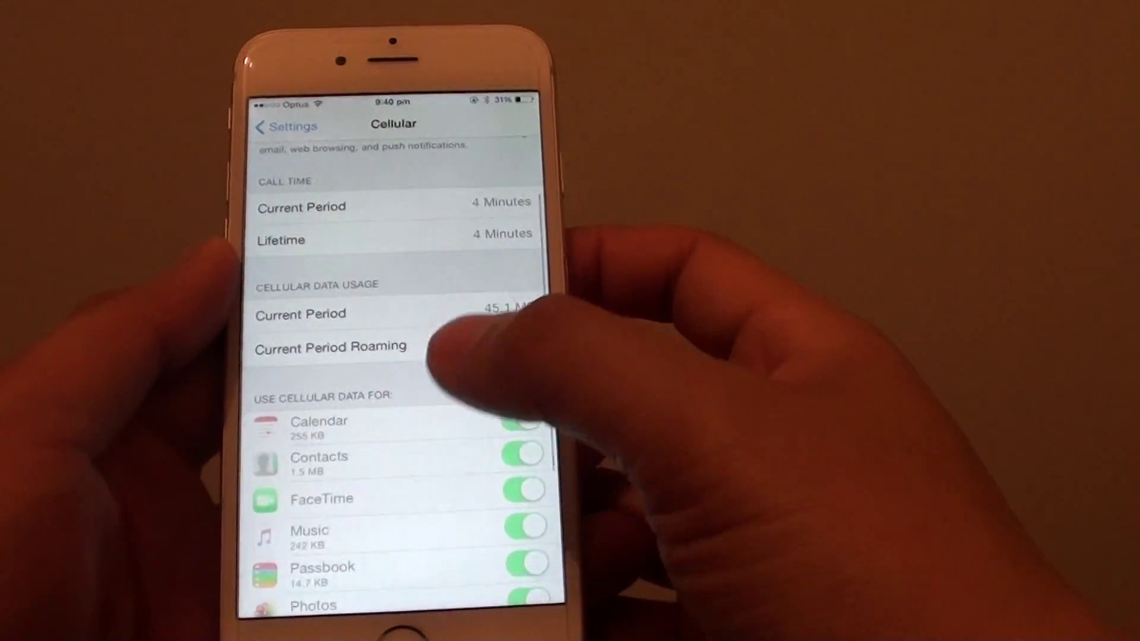
pyautogui.scroll(-3, 445, 356)
pyautogui.scroll(-2, 445, 339)
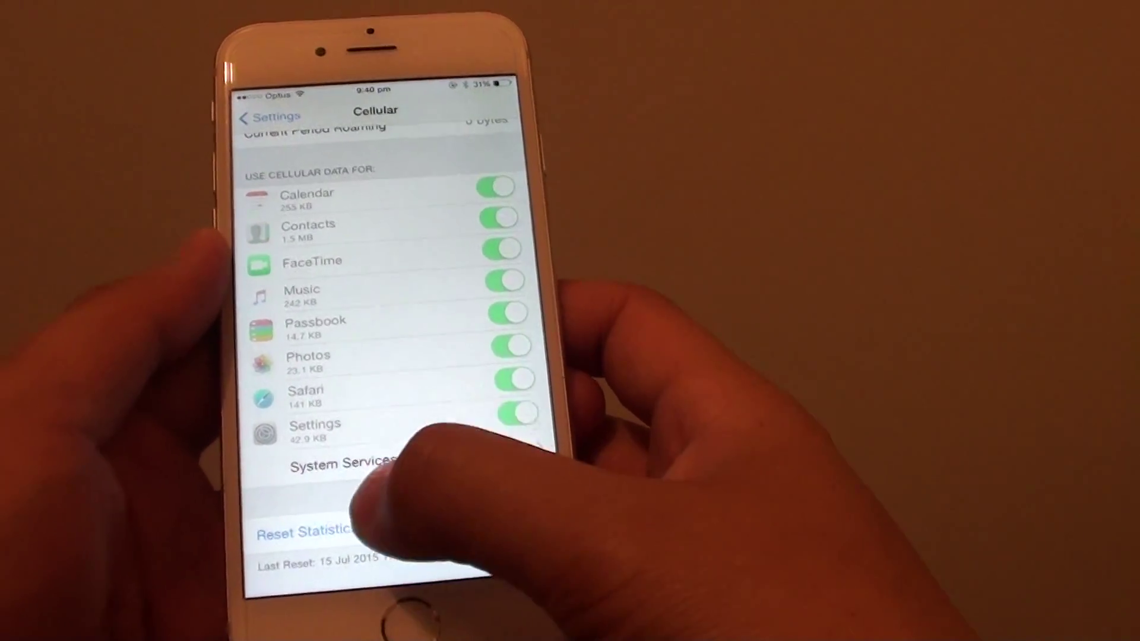
pyautogui.scroll(4, 427, 347)
pyautogui.scroll(2, 428, 347)
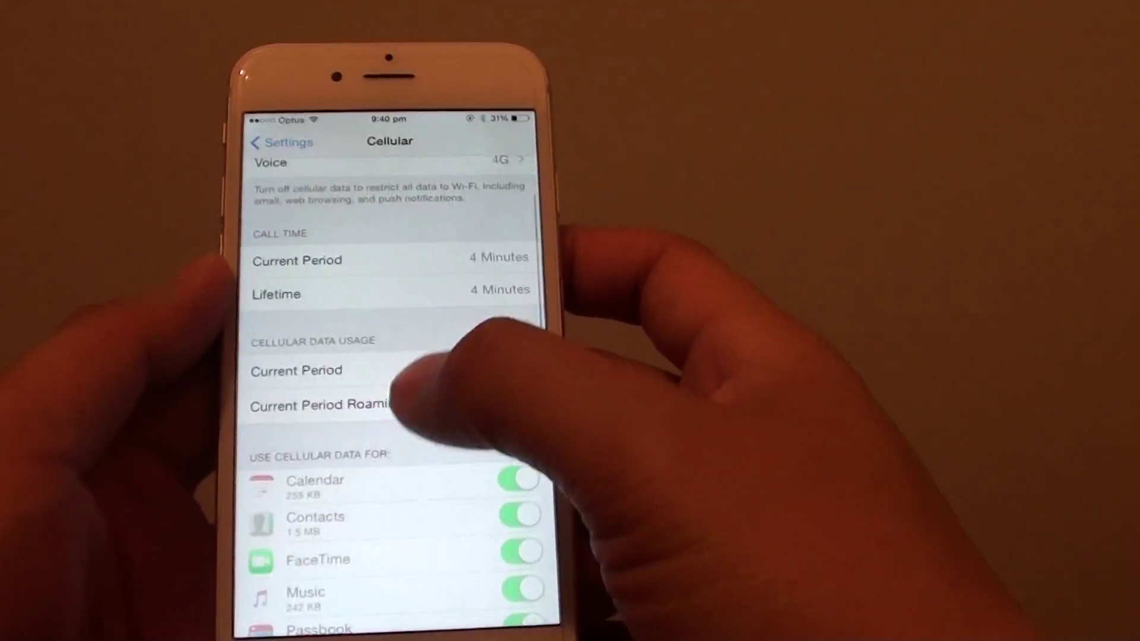
pyautogui.scroll(2, 410, 357)
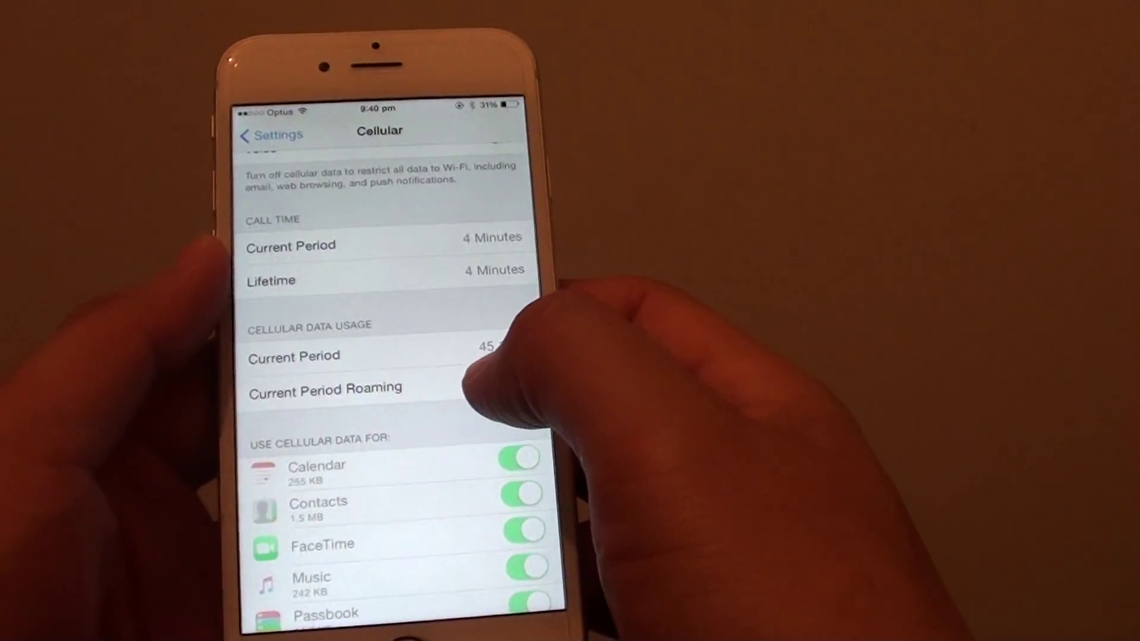
pyautogui.scroll(-5, 428, 357)
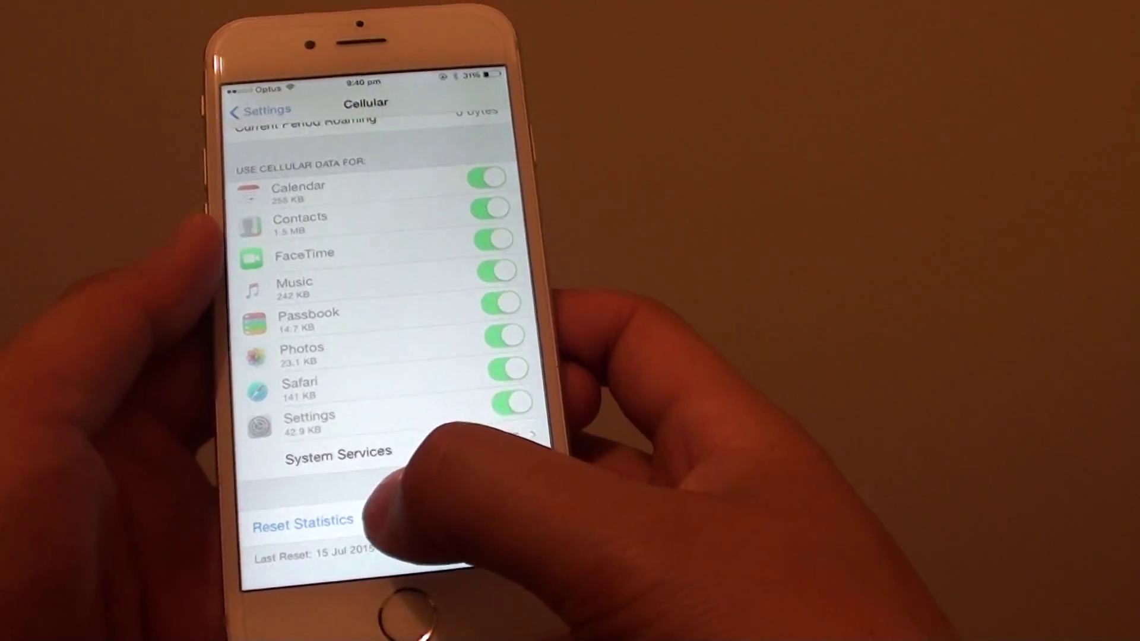
pyautogui.click(375, 524)
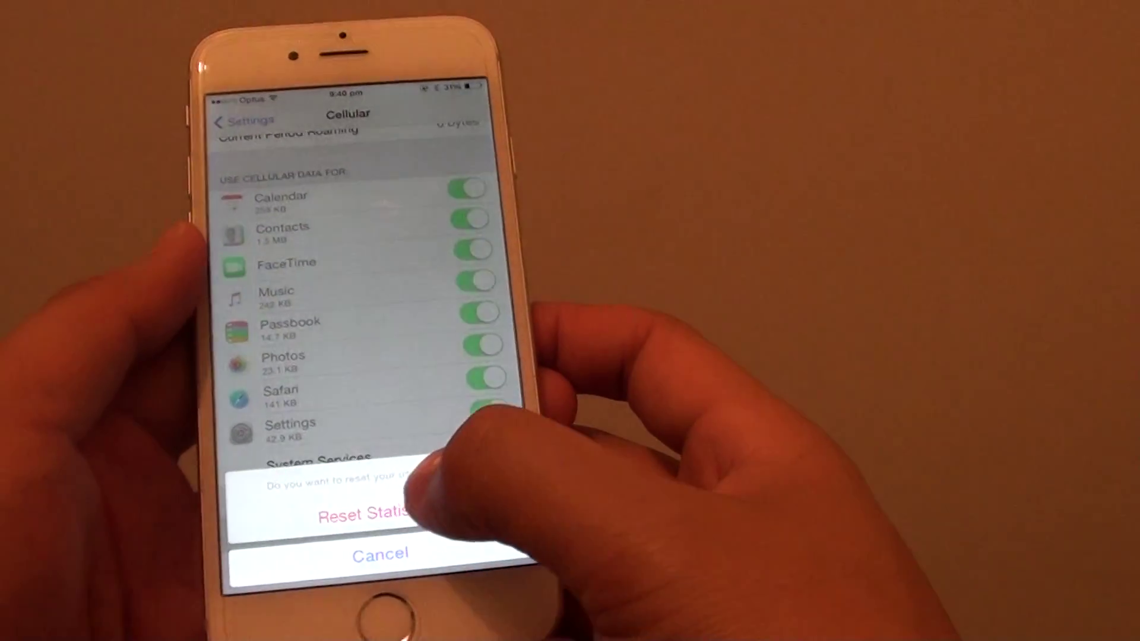
# Step: Confirm Reset Statistics so cellular data usage reads 0 bytes
pyautogui.click(391, 515)
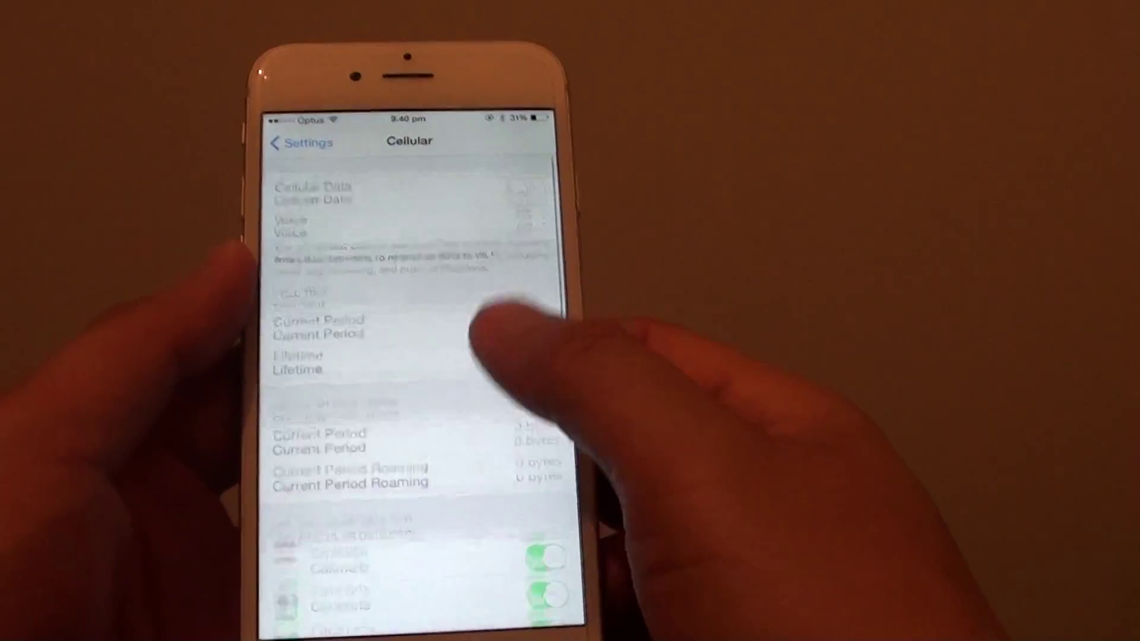
pyautogui.scroll(-5, 494, 334)
pyautogui.scroll(-3, 401, 402)
pyautogui.scroll(-3, 401, 401)
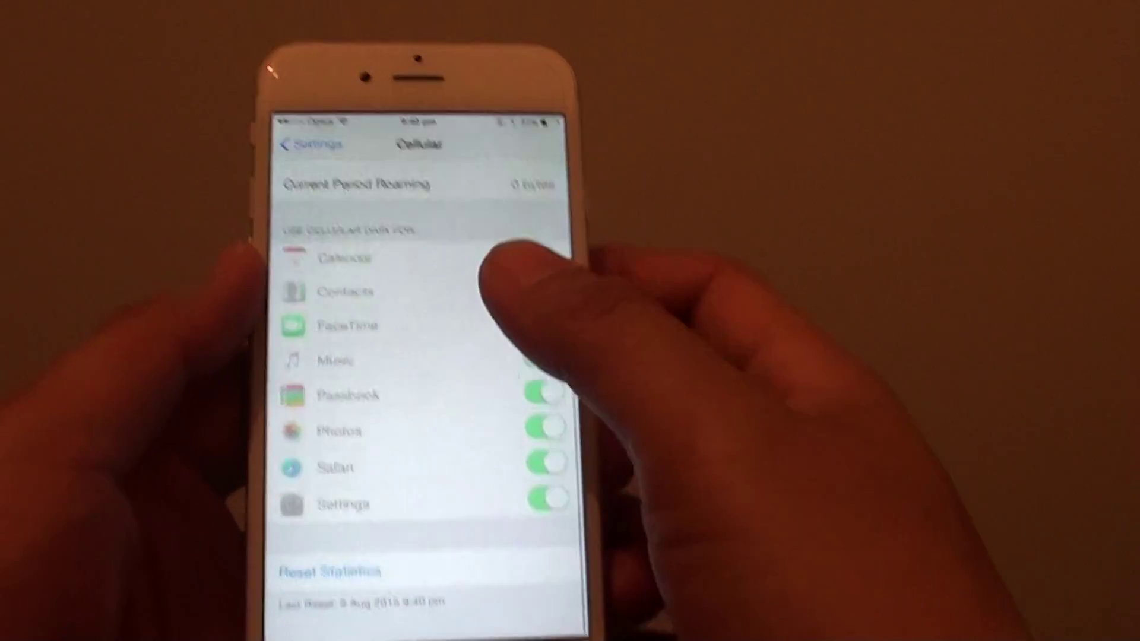
# Step: Go back to the main Settings list, then return to the home screen
pyautogui.click(383, 272)
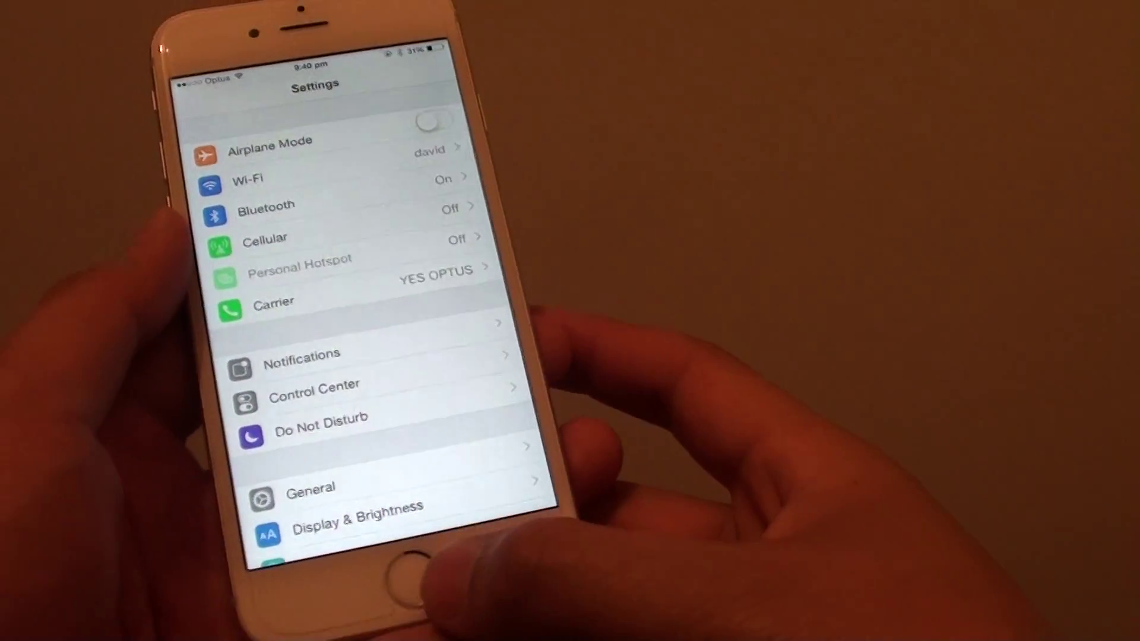
pyautogui.click(437, 614)
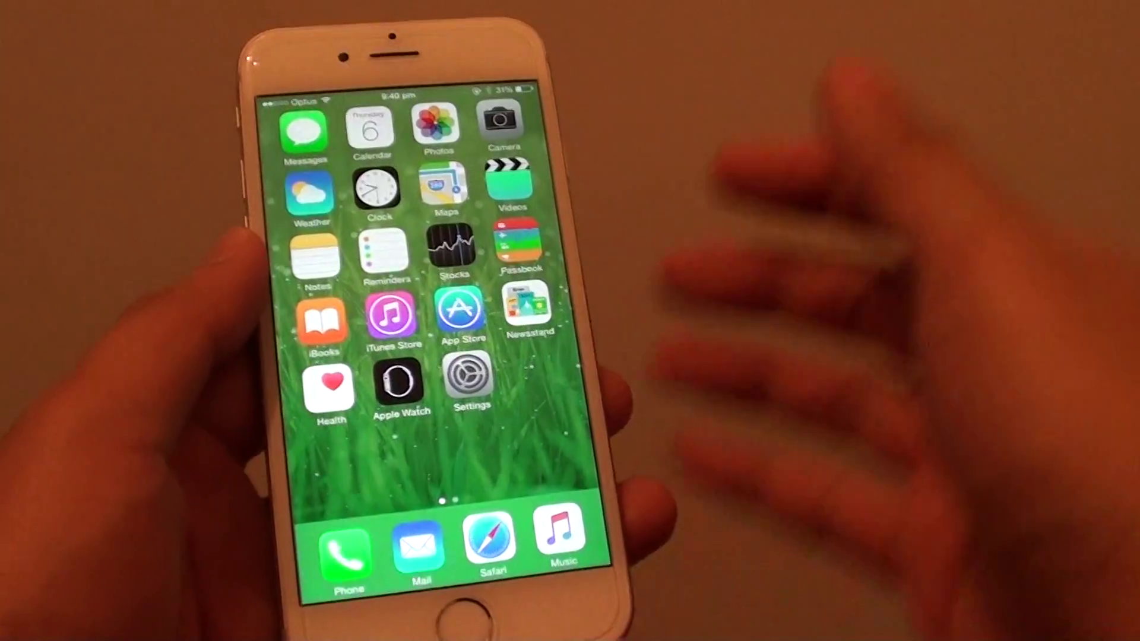